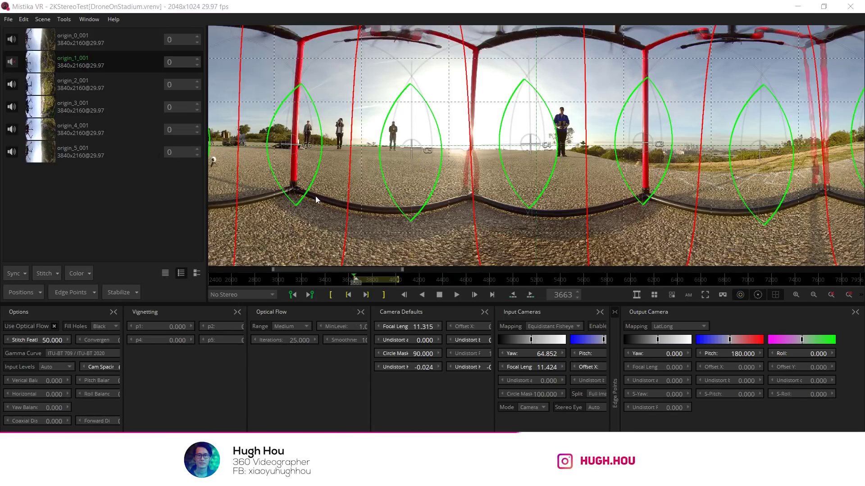
Step: Play the drone shot through takeoff, stop at frame 3758, then return to frame 3644
left_click(53, 273)
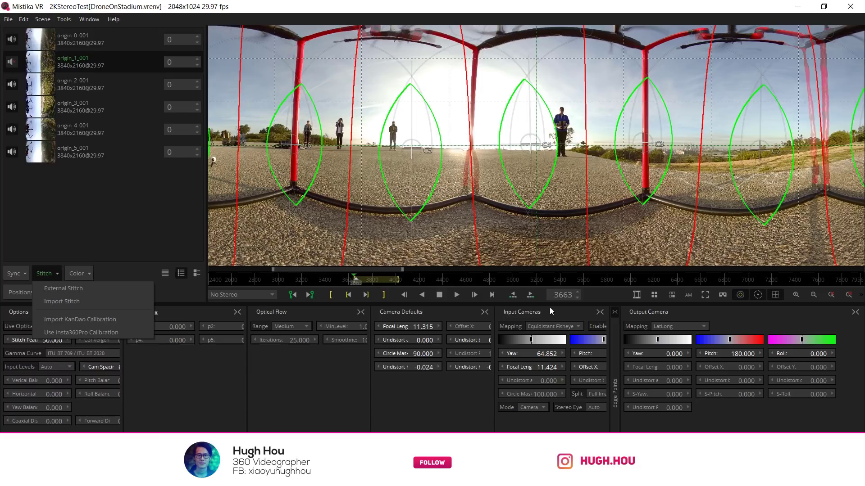
left_click(356, 281)
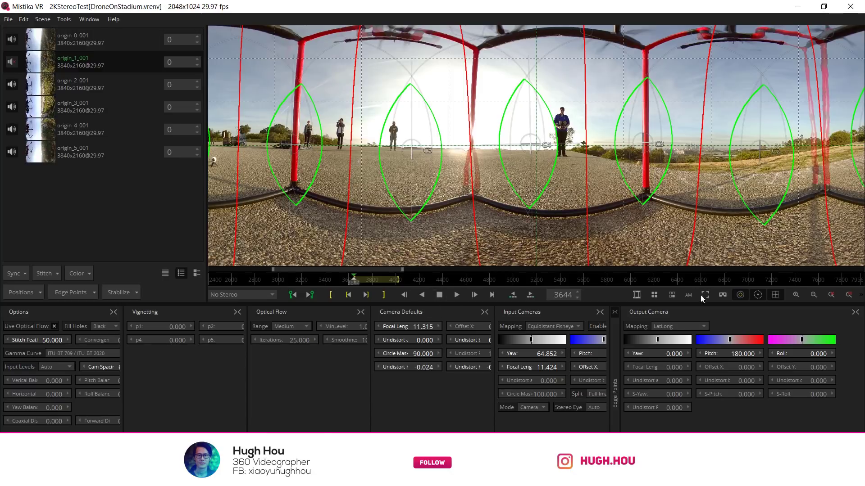
left_click(457, 295)
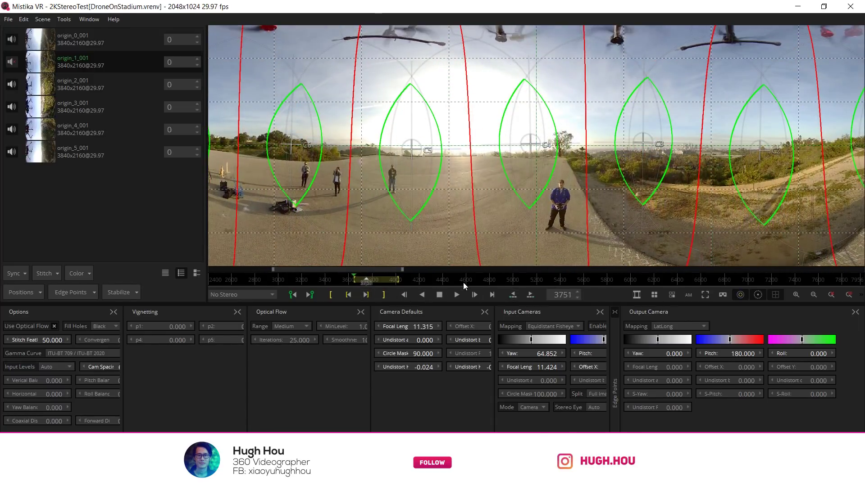
left_click(439, 294)
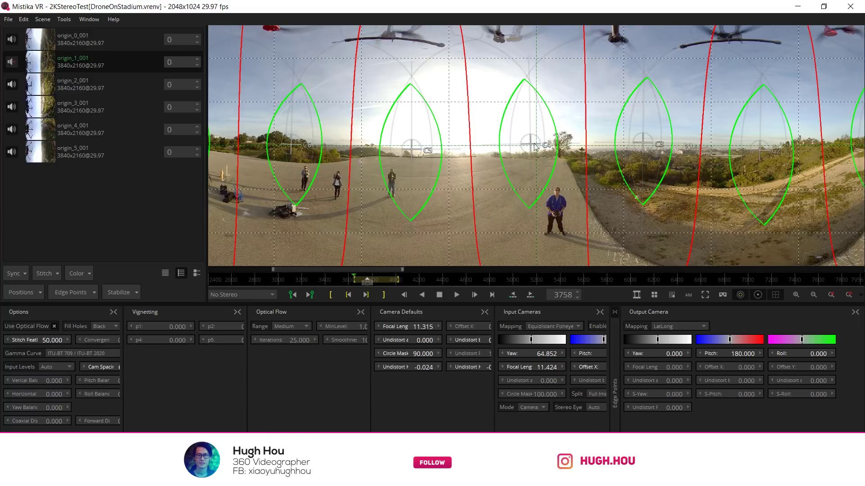
left_click(348, 295)
left_click(354, 295)
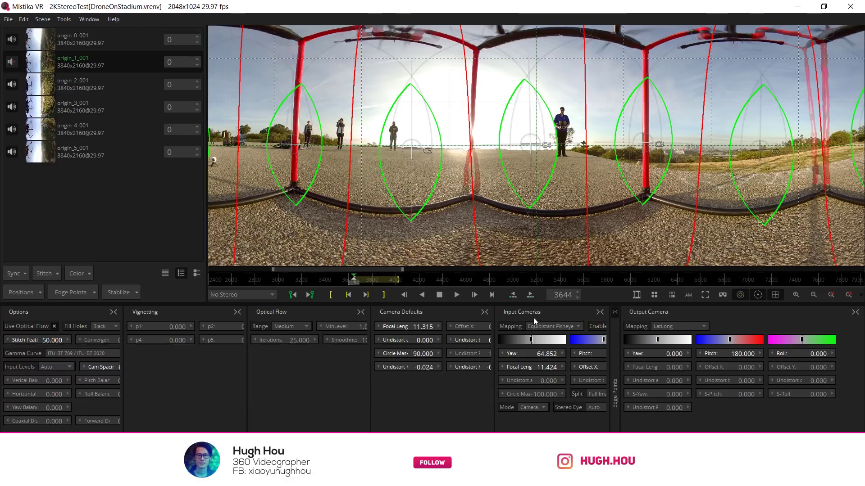
Step: Replay the takeoff and jump the timeline to frame 3764
left_click(452, 296)
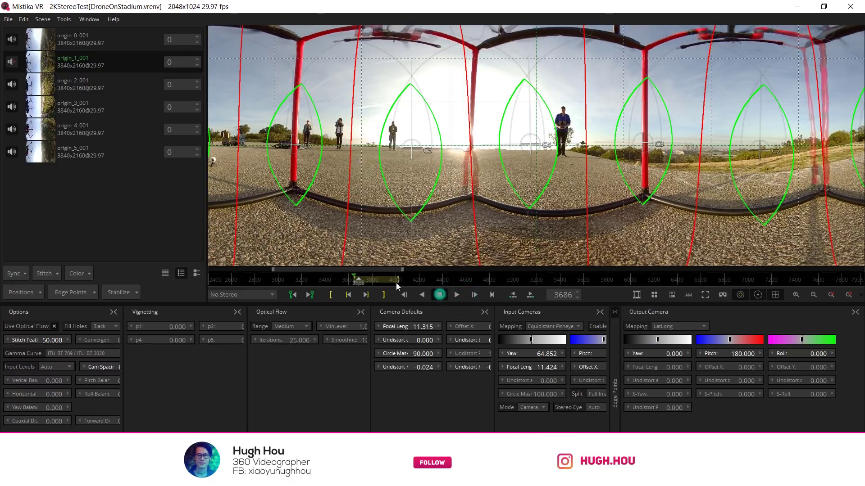
left_click(364, 280)
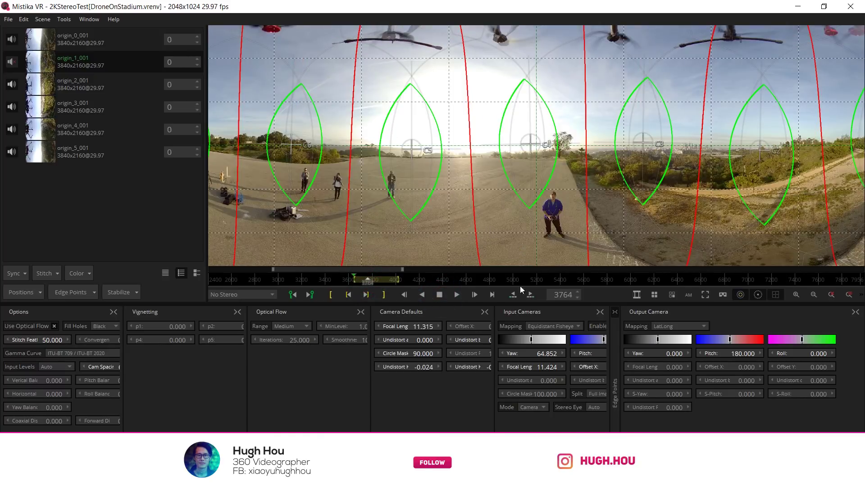
Step: At frame 3644, add an edge point to camera 4 via Edge Points > Add Edge Point
left_click(354, 280)
left_click(530, 145)
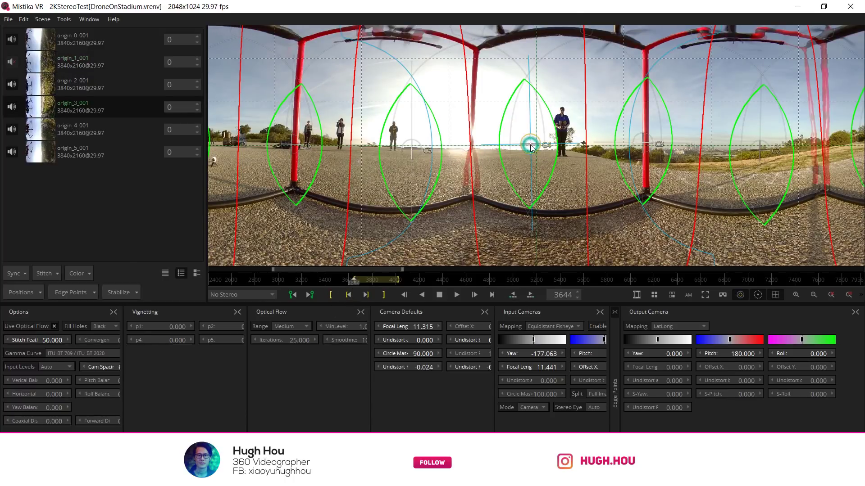
left_click(70, 293)
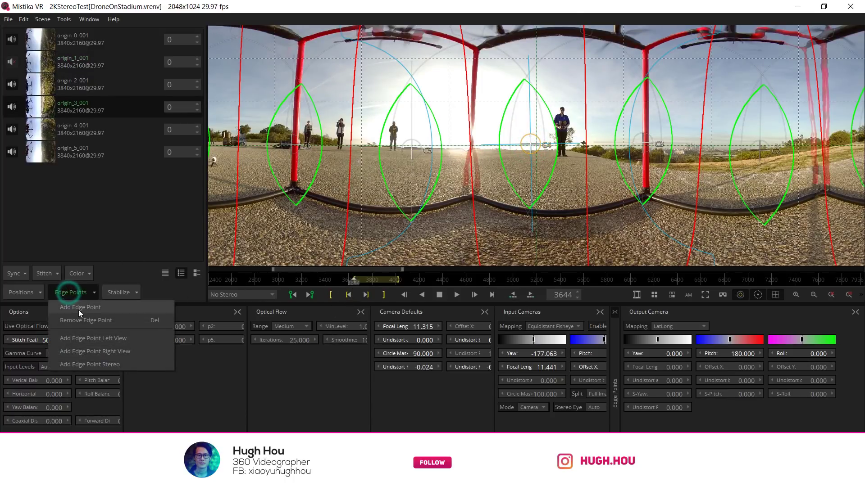
left_click(72, 307)
Step: Move edge point P4 up near the horizon and Shift-drag to enlarge its area
left_click_drag(531, 163, 503, 135)
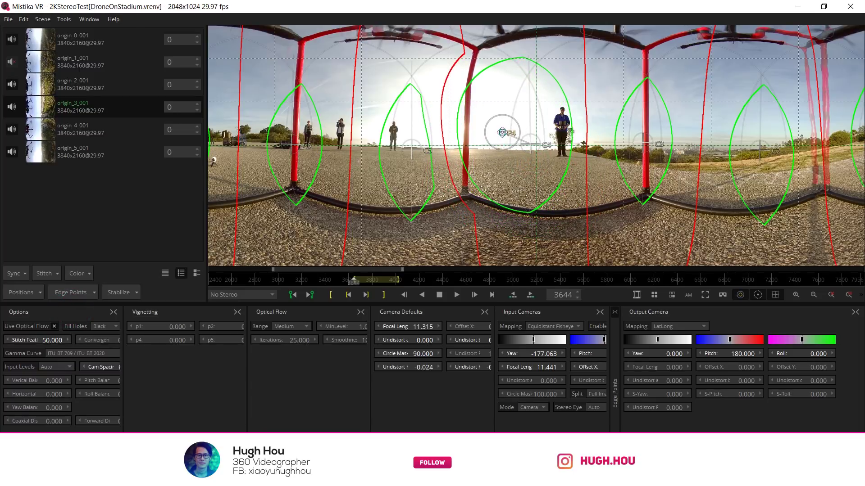
left_click_drag(502, 132, 500, 137)
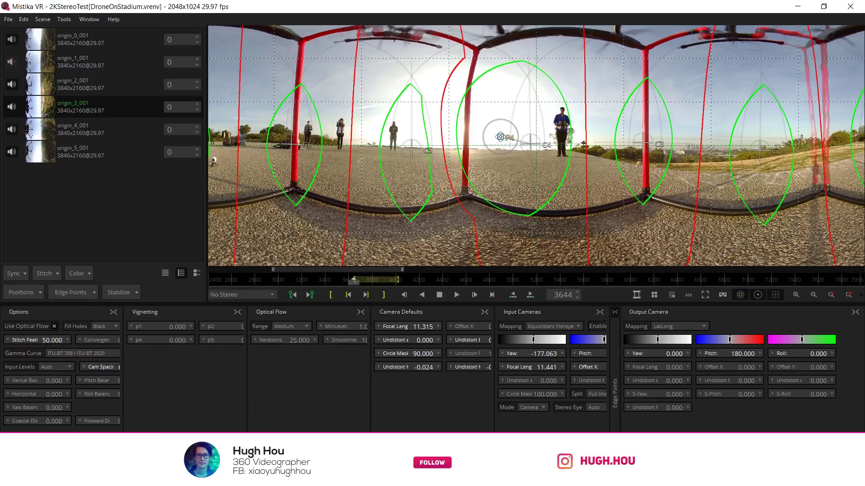
left_click(500, 136)
key("shift")
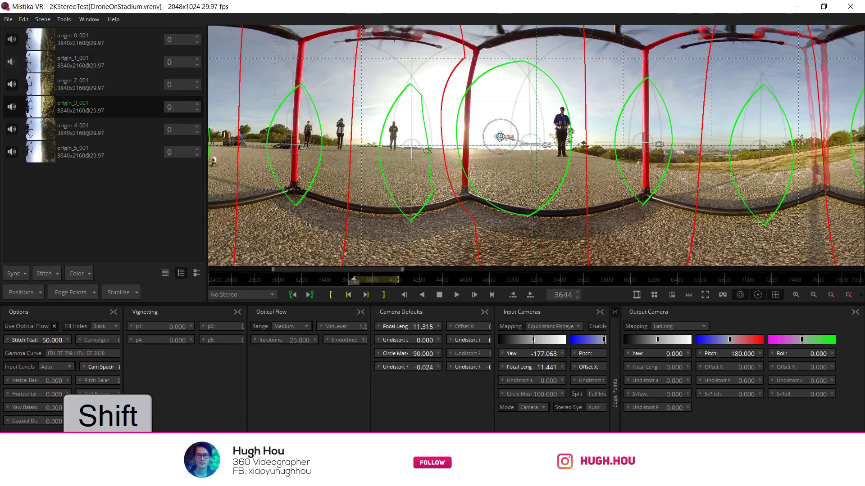
left_click(500, 136, "shift")
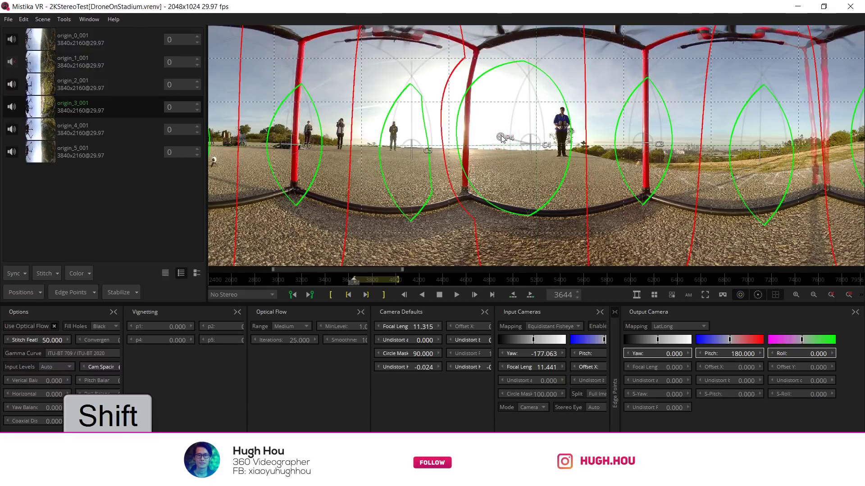
left_click(501, 135)
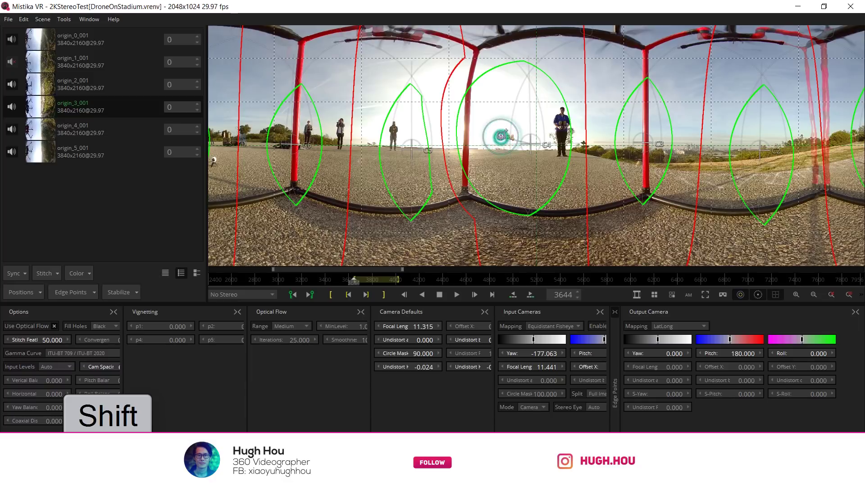
left_click_drag(500, 136, 505, 127)
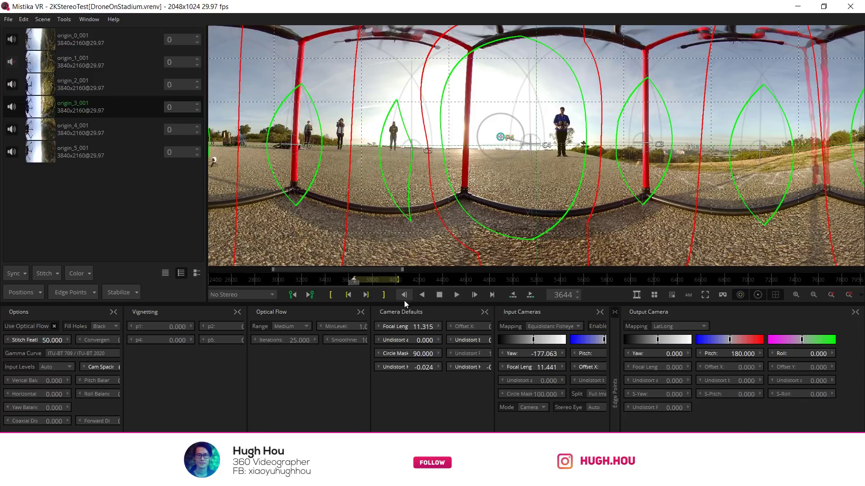
Step: Drag P4 lower at frame 3723, then raise it back near the horizon at 3644
left_click(362, 282)
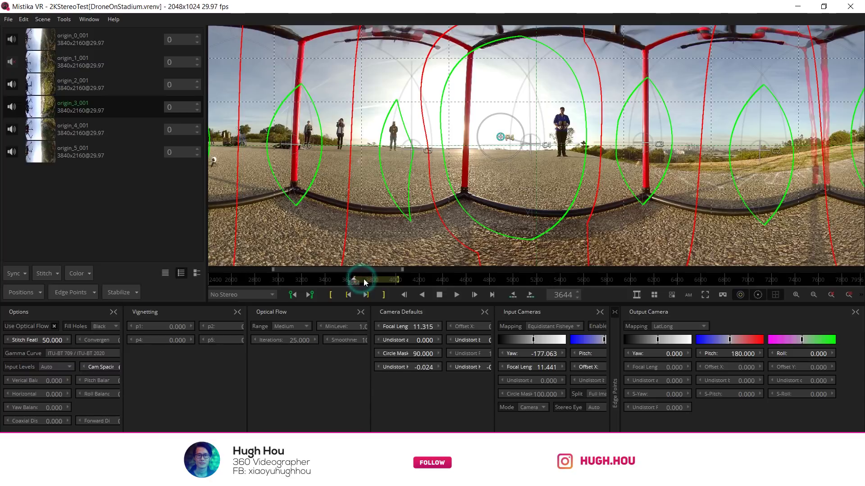
left_click_drag(365, 282, 367, 283)
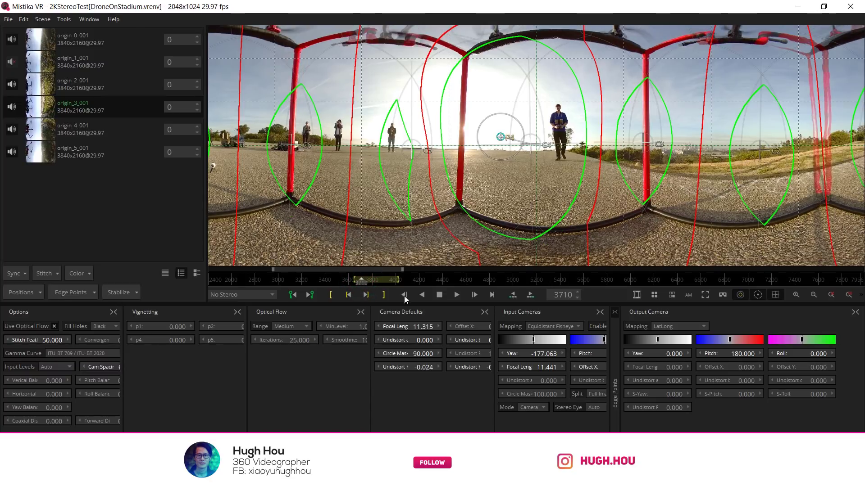
left_click(457, 294)
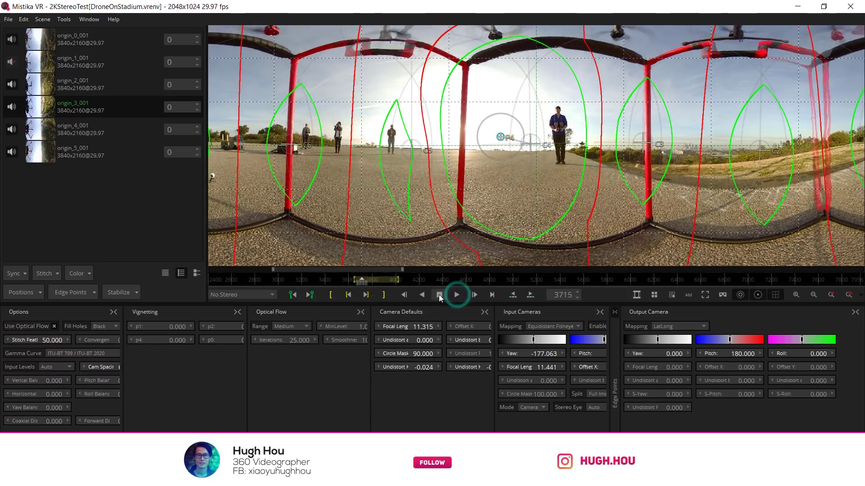
left_click(439, 294)
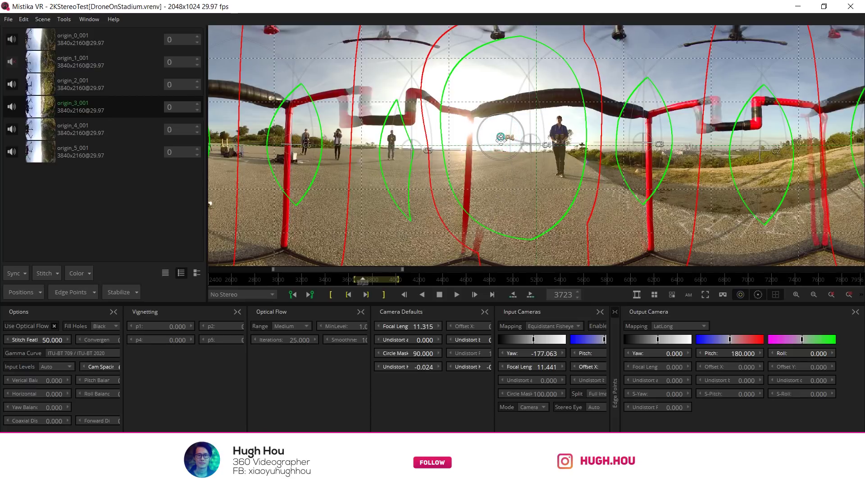
left_click_drag(502, 138, 495, 183)
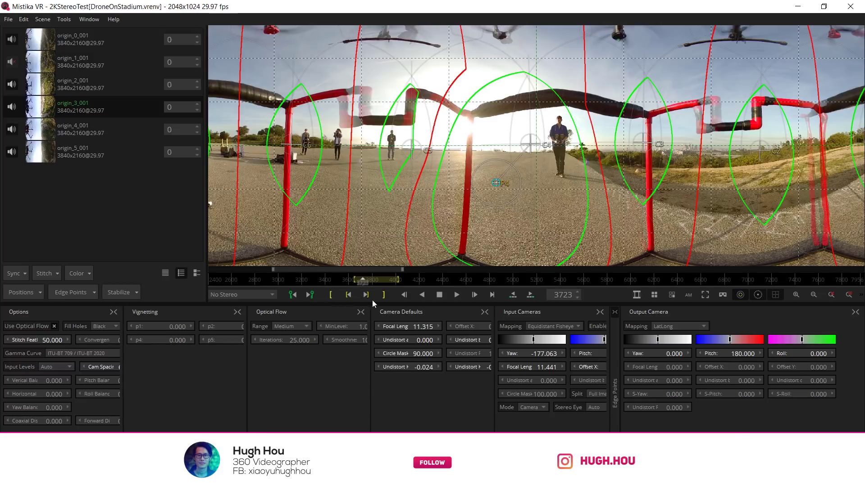
left_click(345, 298)
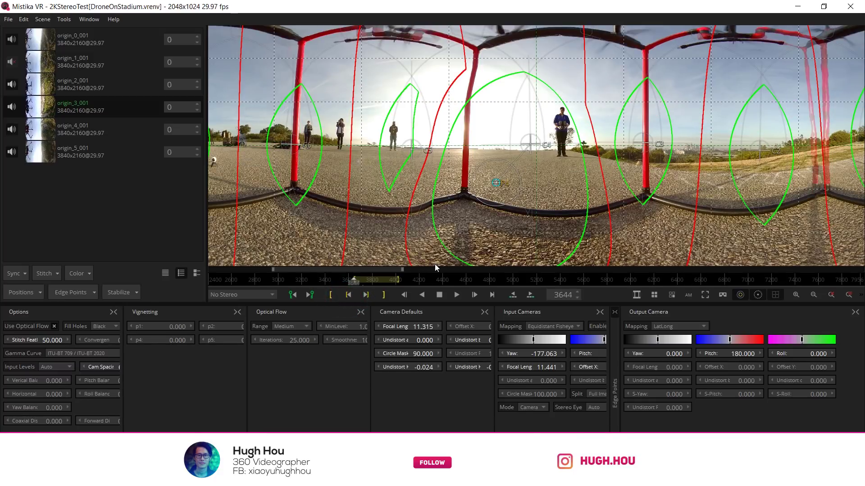
left_click_drag(495, 183, 498, 136)
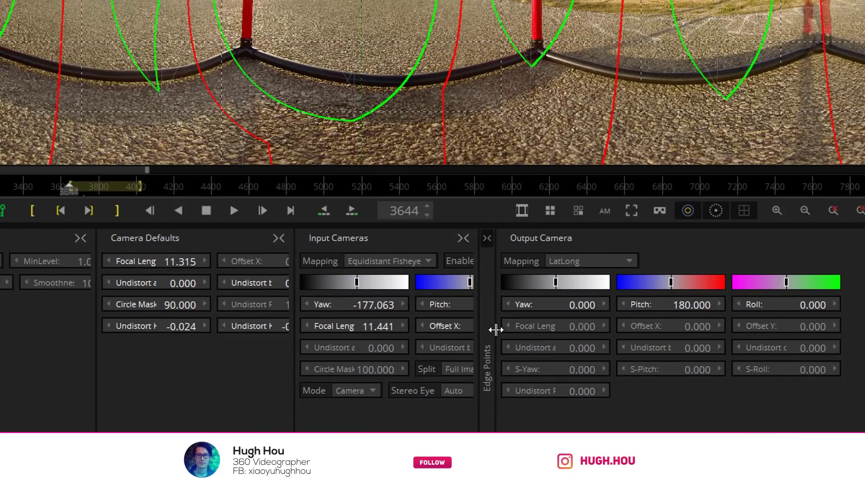
Step: Widen the Edge Points panel to show camera 4's yaw and pitch fields
left_click_drag(496, 330, 659, 314)
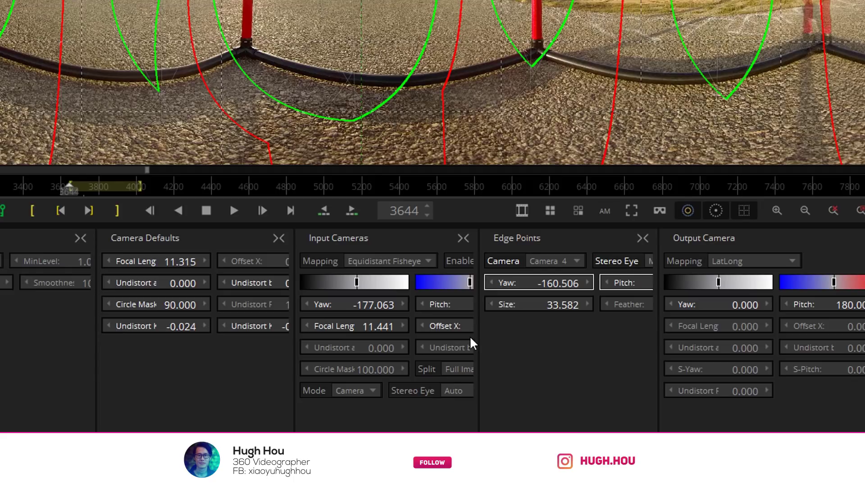
left_click_drag(474, 339, 420, 338)
left_click_drag(291, 331, 216, 331)
left_click_drag(421, 351, 383, 351)
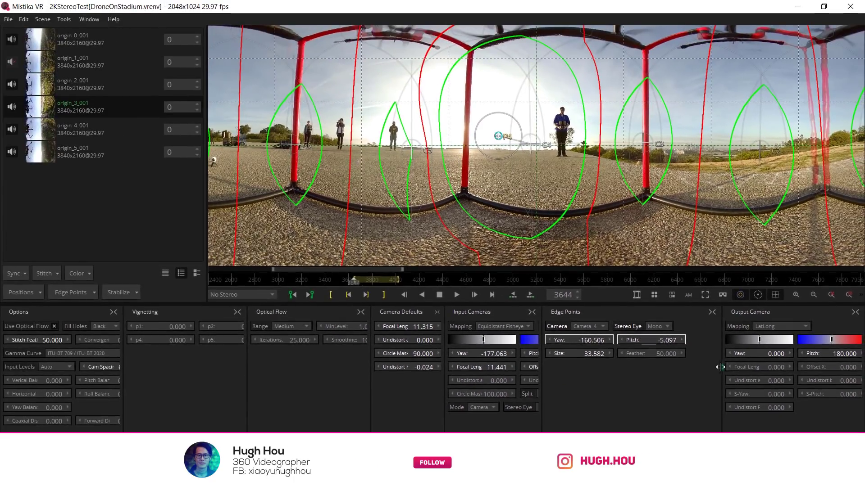
left_click_drag(704, 355, 674, 353)
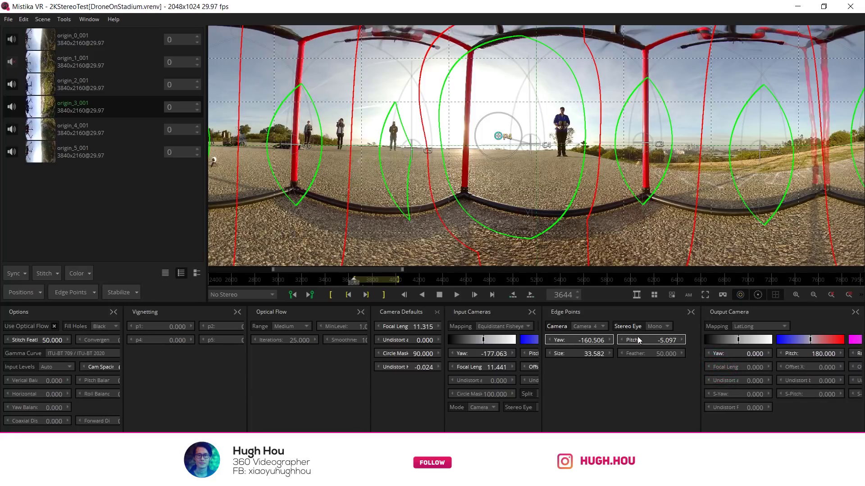
Step: Add a keyframe on P4's Yaw at frame 3644 (yaw -160.506, pitch -5.097) and play
double_click(586, 341)
right_click(567, 341)
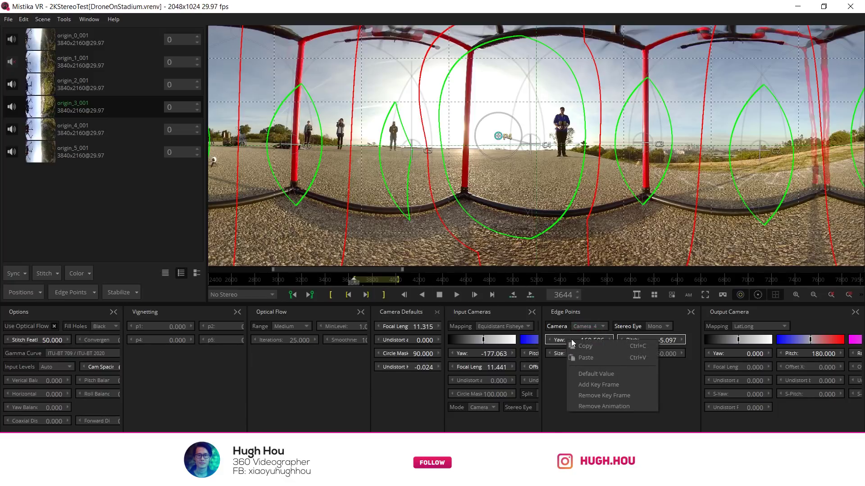
left_click(595, 385)
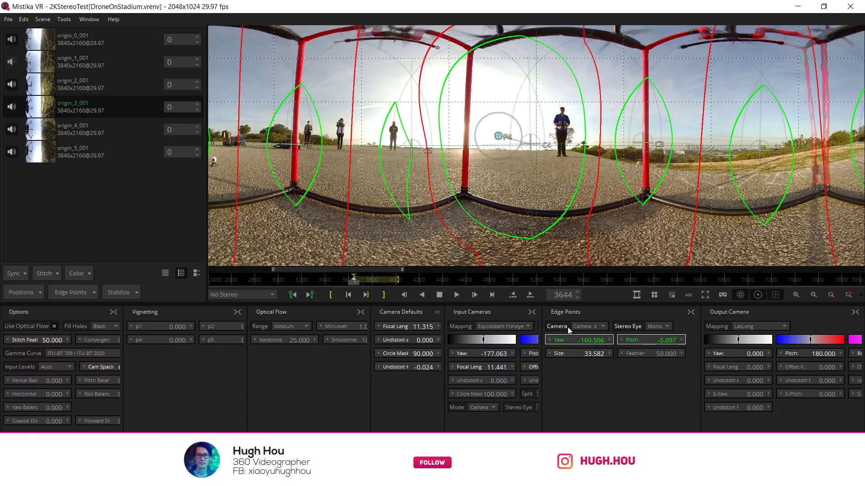
left_click(454, 296)
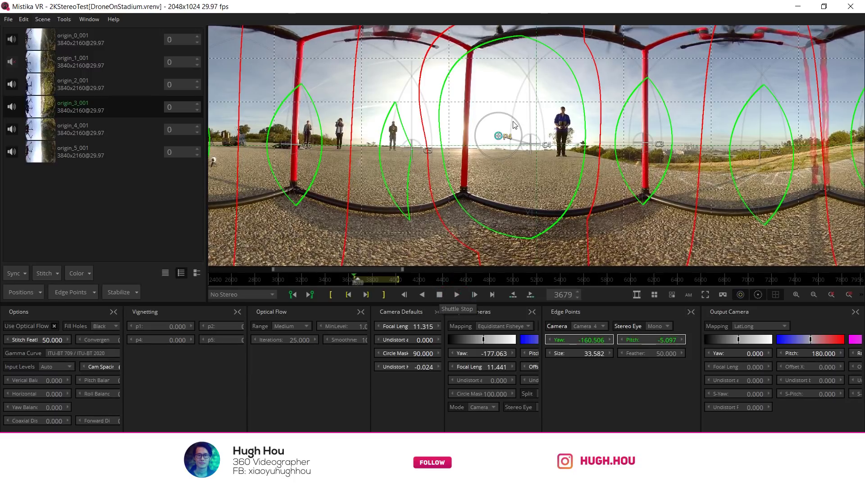
Step: Stop at frame 3720 and drag P4 lower in the panorama
left_click(440, 294)
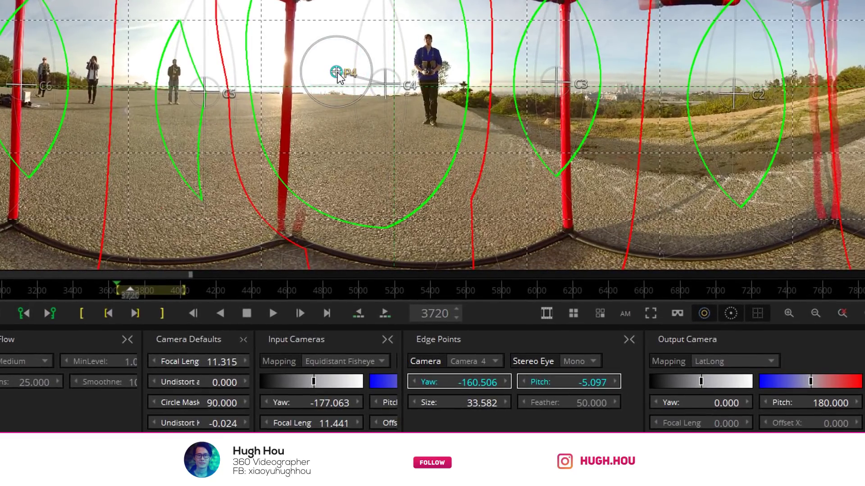
left_click(335, 73)
left_click_drag(336, 73, 332, 125)
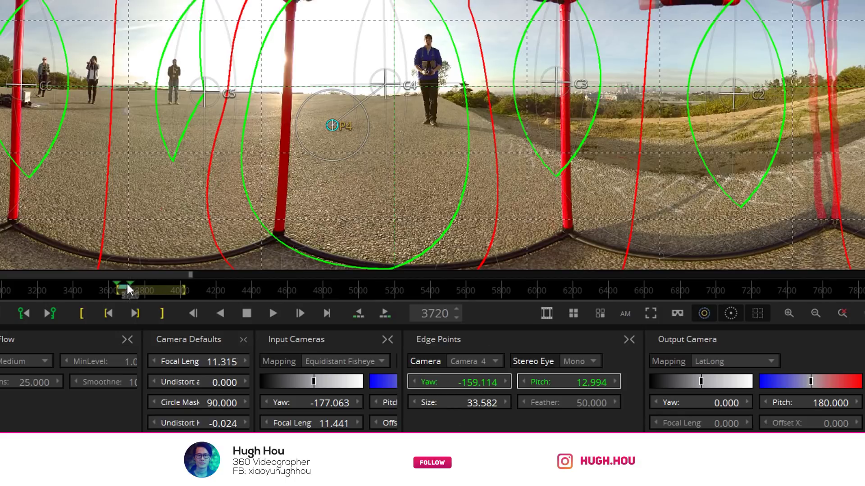
Step: Jump between the keyframes at 3644 and 3720 to compare P4's positions
left_click_drag(127, 291, 122, 290)
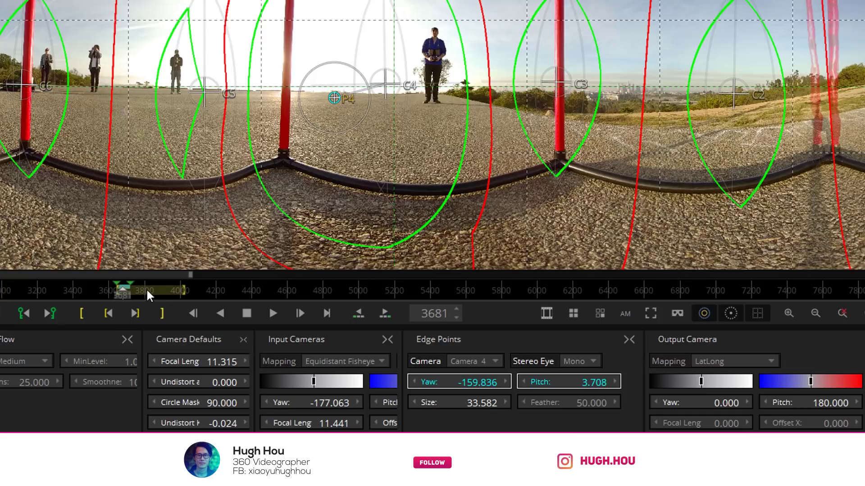
left_click(50, 315)
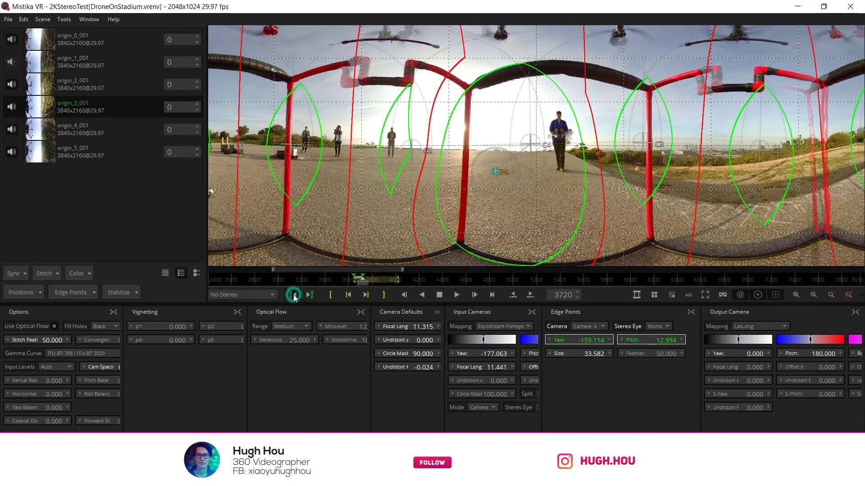
left_click(293, 296)
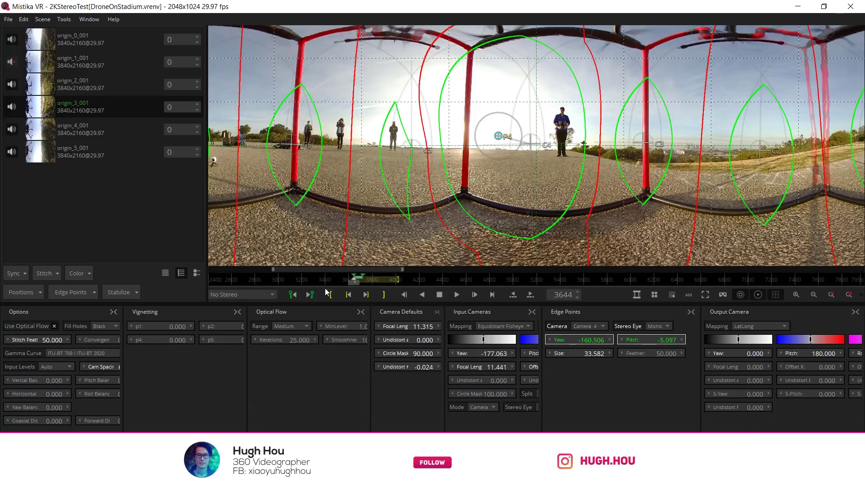
left_click(310, 295)
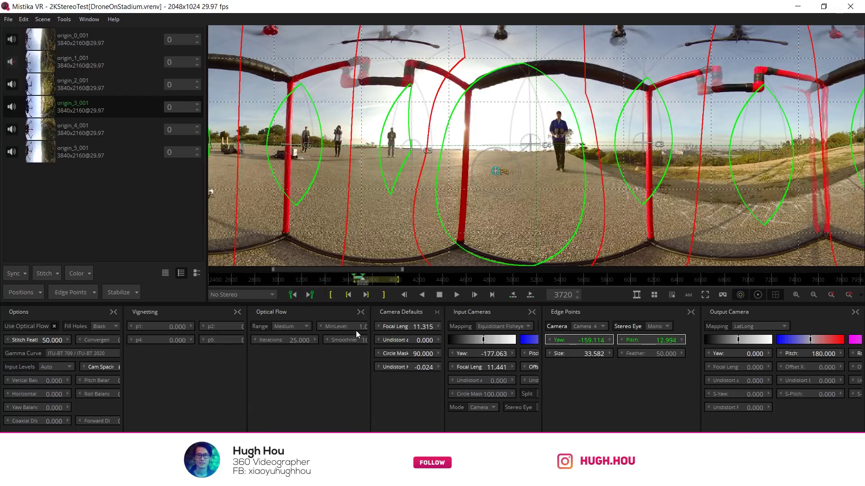
left_click(349, 295)
Step: Play the animated edge point, then stop and step back to frame 3703
left_click(468, 298)
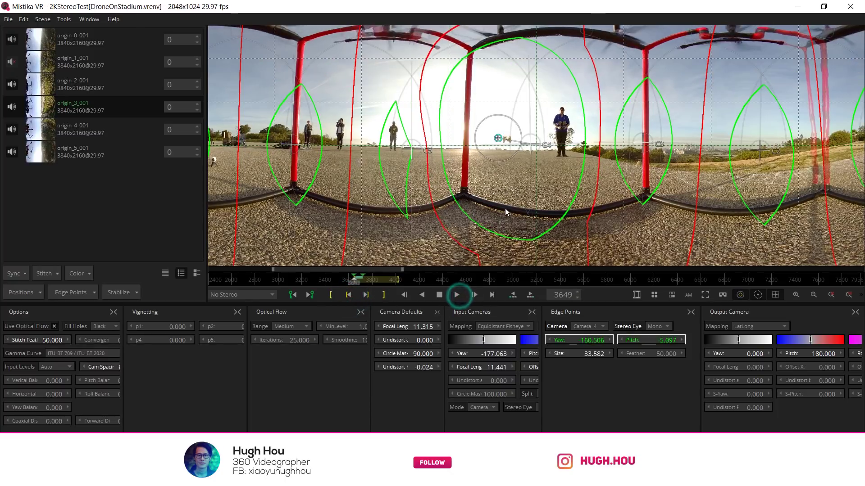
key("space")
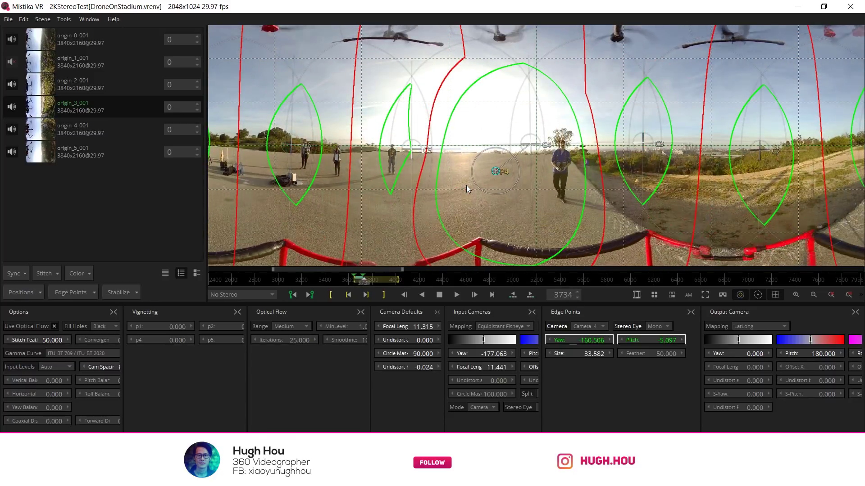
left_click(440, 295)
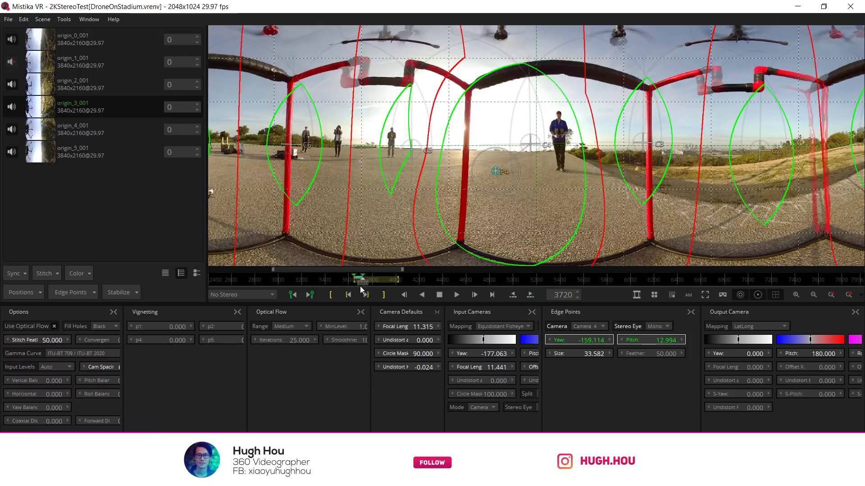
left_click(440, 295)
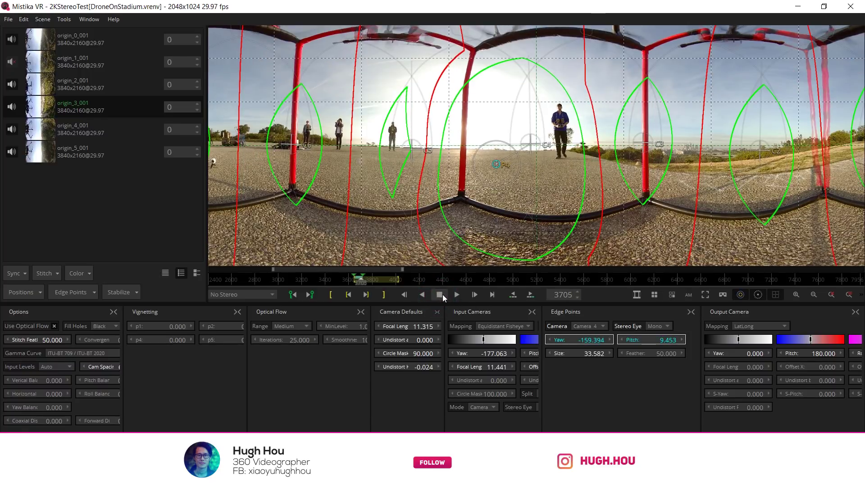
left_click(404, 295)
left_click(404, 295)
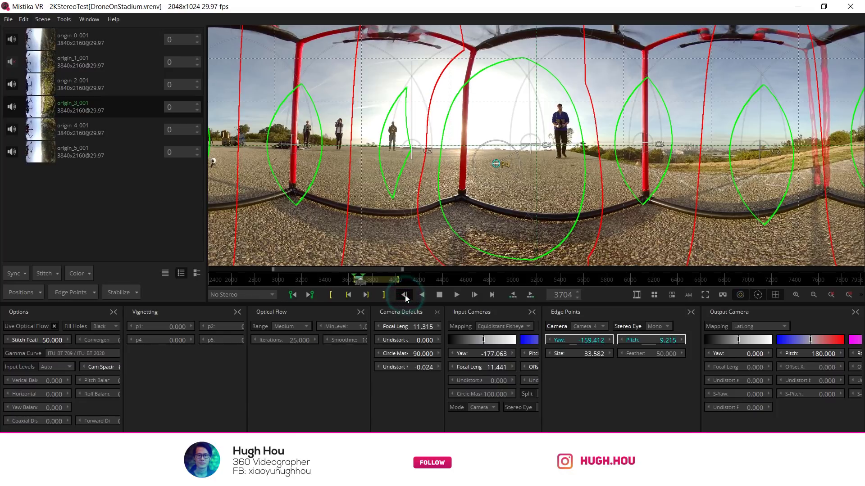
left_click(403, 293)
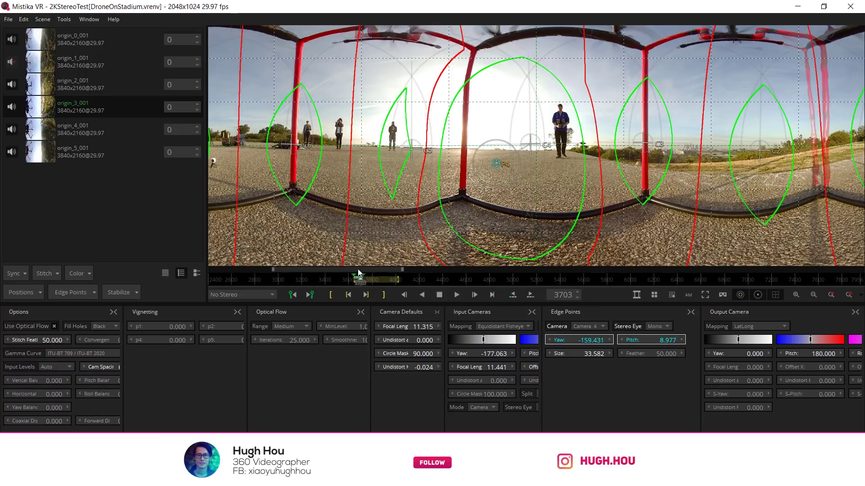
Step: Keyframe P4 at frame 3703 raised near its original height, then replay from 3644
right_click(584, 341)
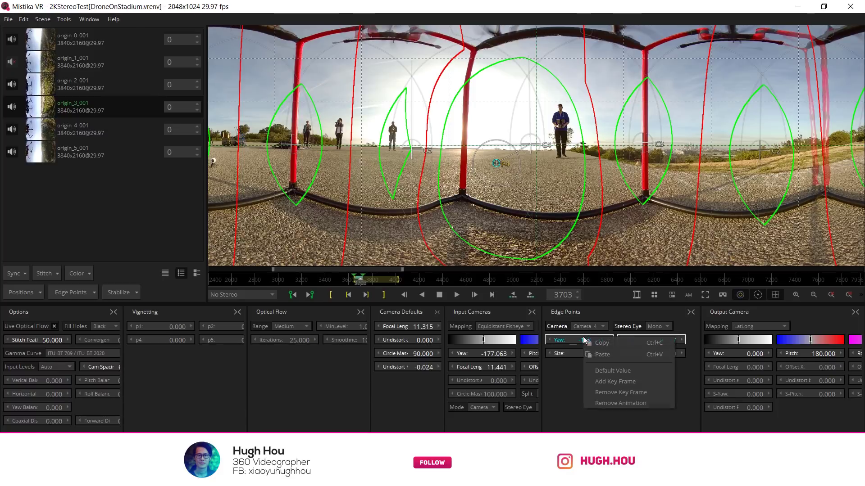
left_click(606, 381)
left_click_drag(496, 164, 503, 133)
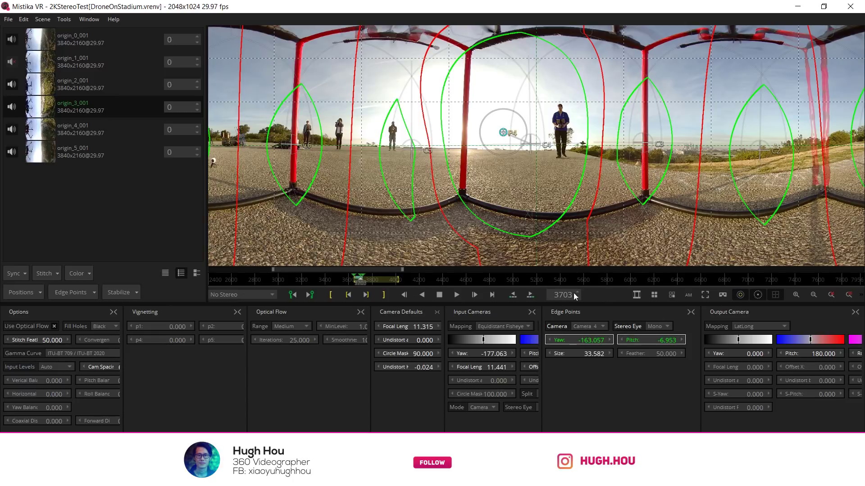
left_click(292, 295)
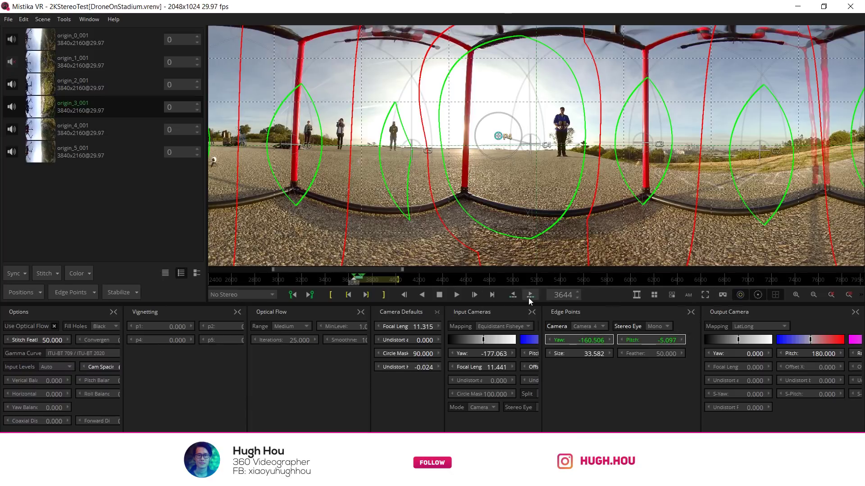
left_click(457, 295)
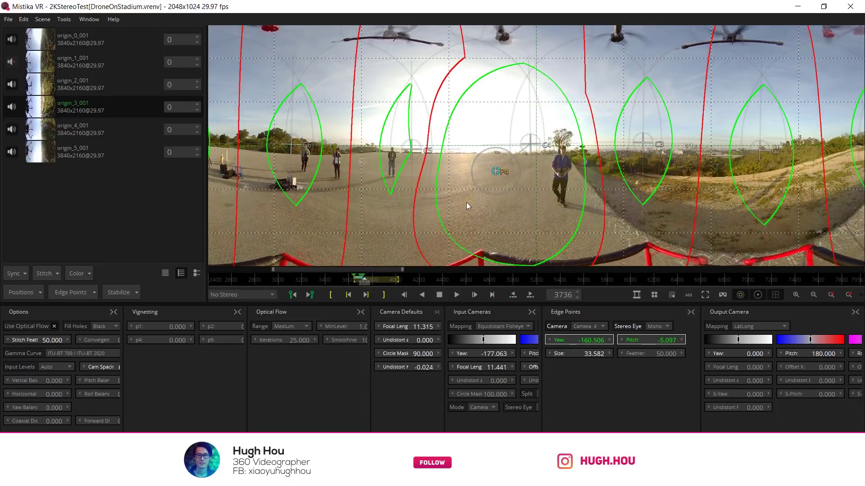
Step: Pause at frame 3757, where P4 reads yaw -159.114 and pitch 12.994
left_click(442, 294)
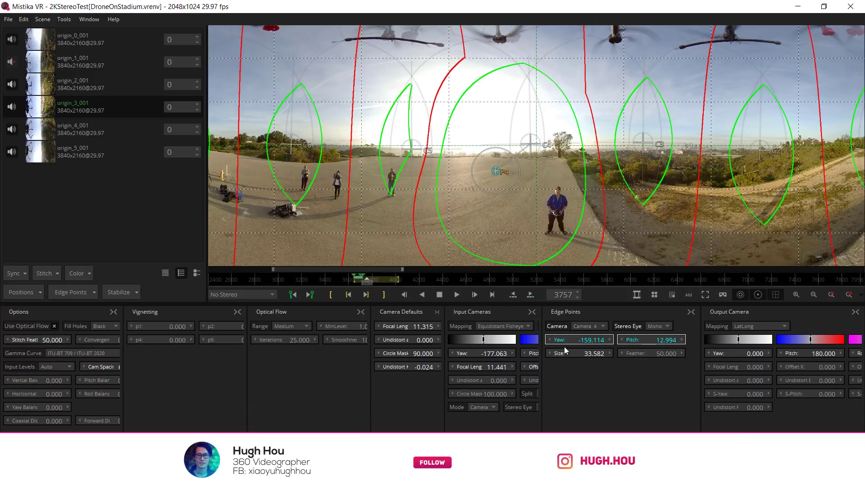
Step: Keyframe P4's current Size of 33.582
left_click(293, 295)
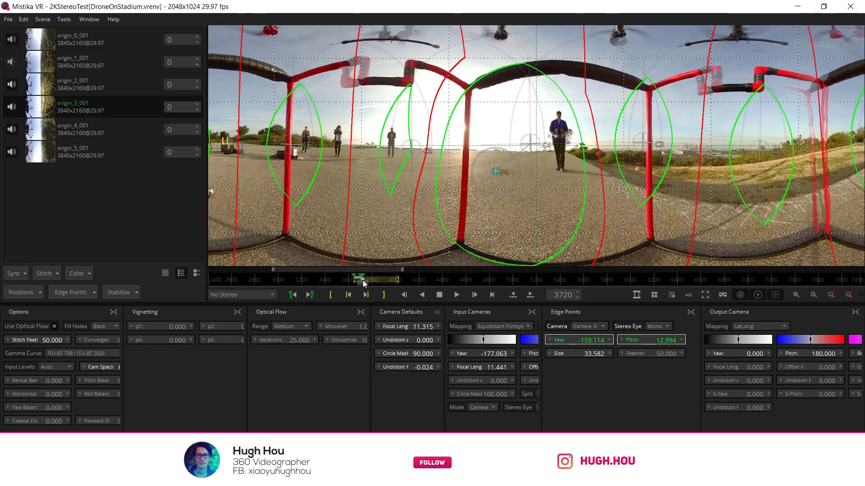
right_click(572, 353)
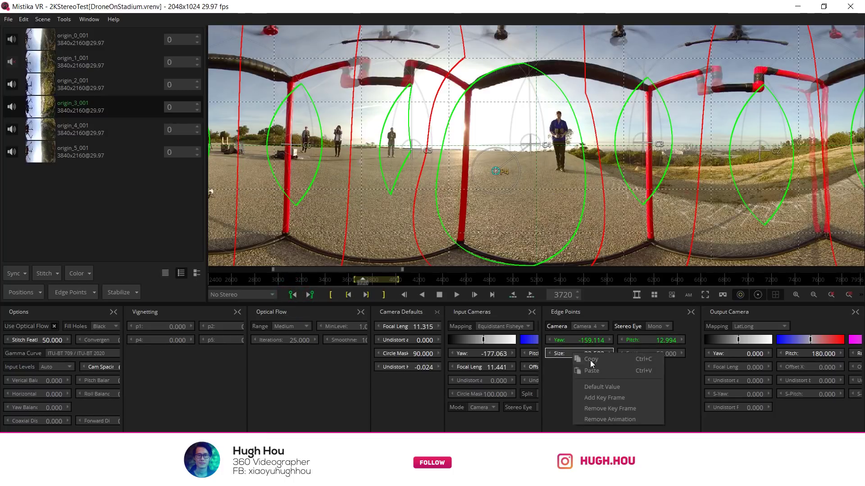
left_click(593, 398)
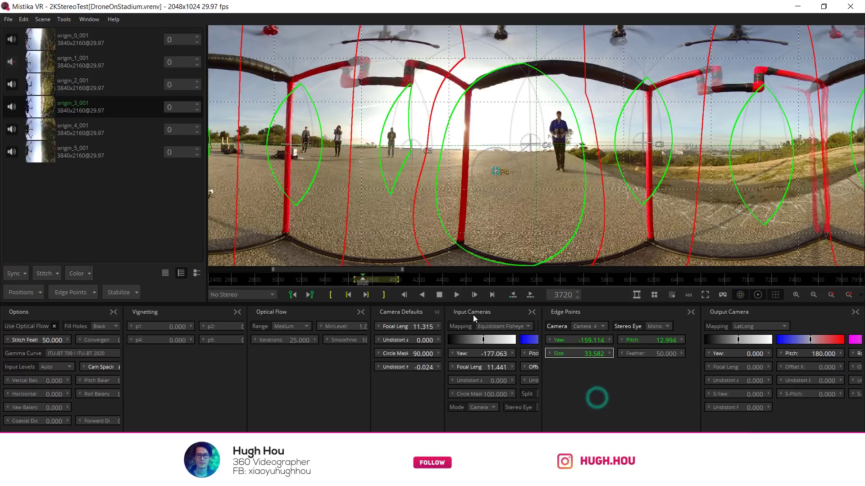
Step: Play to frame 3766 and set the edge point Size to 0
left_click(457, 295)
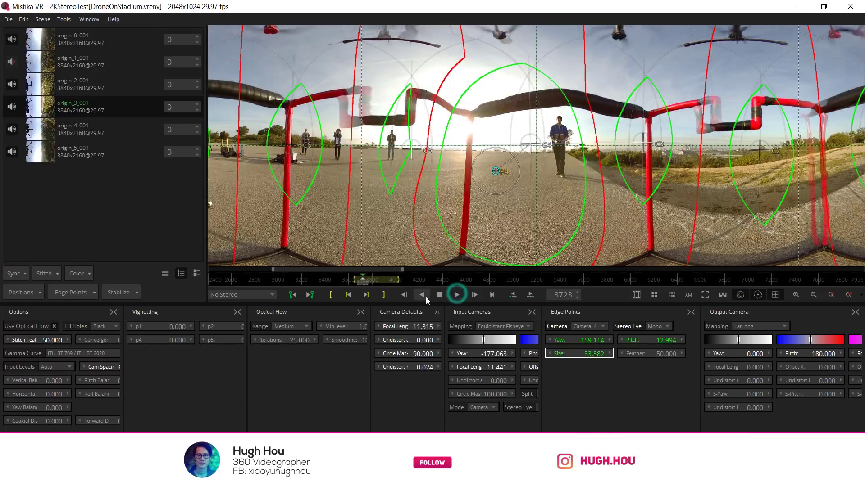
left_click(439, 295)
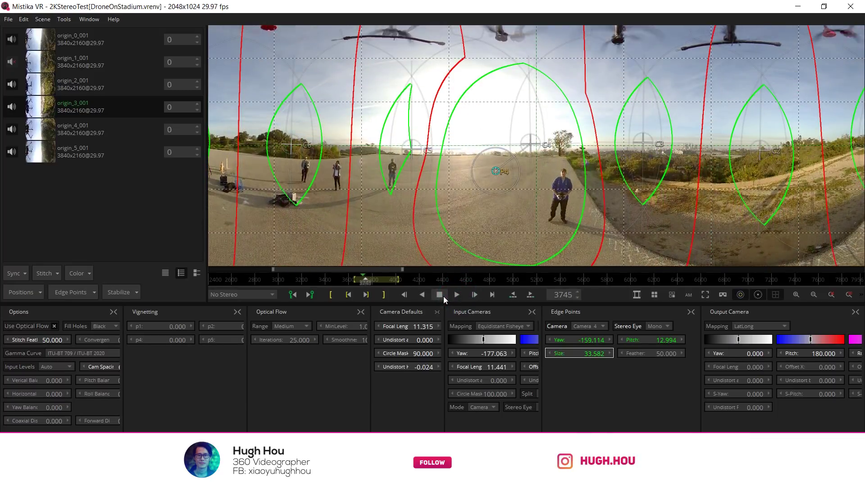
left_click(440, 295)
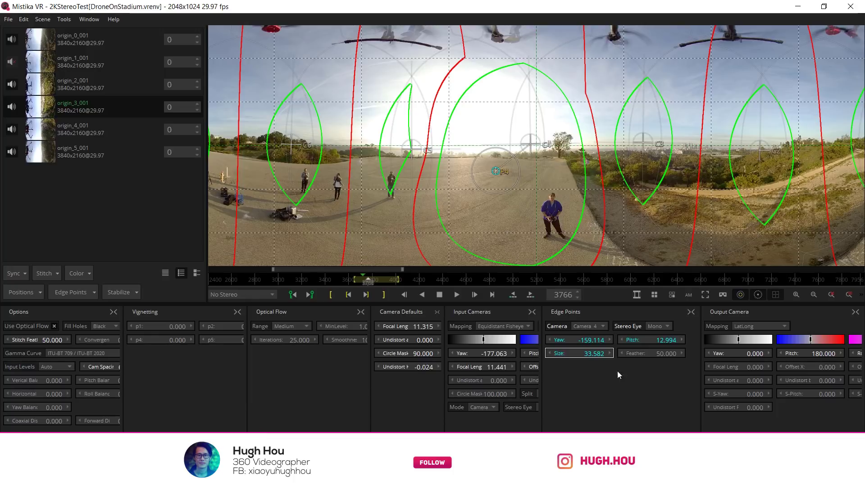
left_click(587, 355)
type("0")
key("Return")
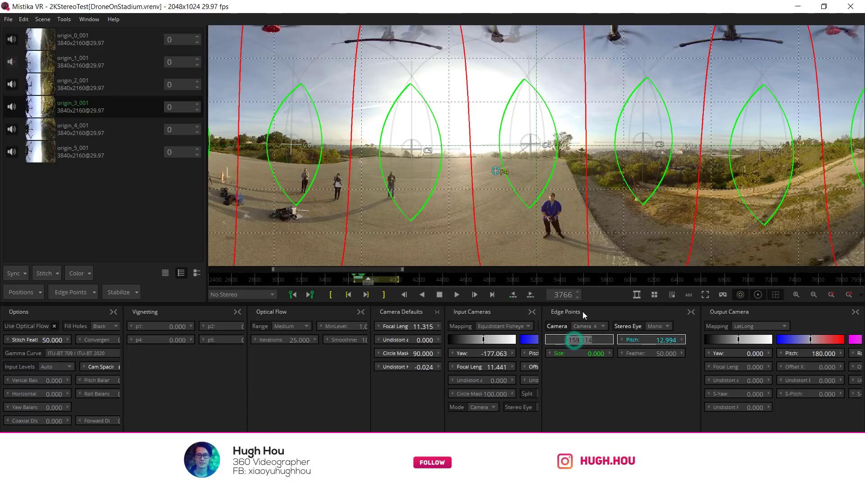
left_click(347, 295)
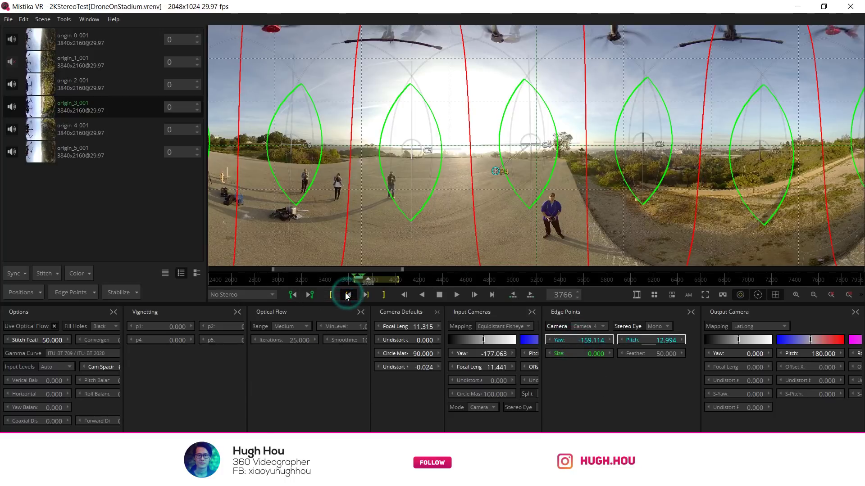
Step: Play from the 3644 keyframe to watch P4 move and shrink to 0, then stop
left_click(346, 295)
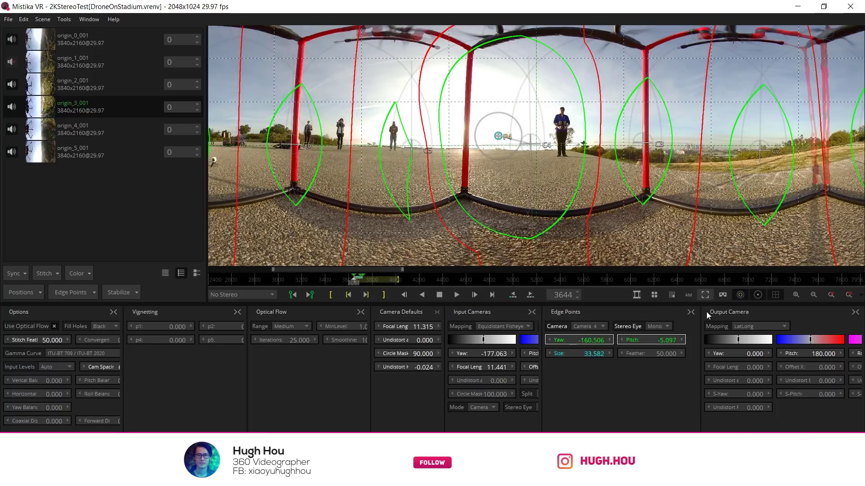
left_click(456, 295)
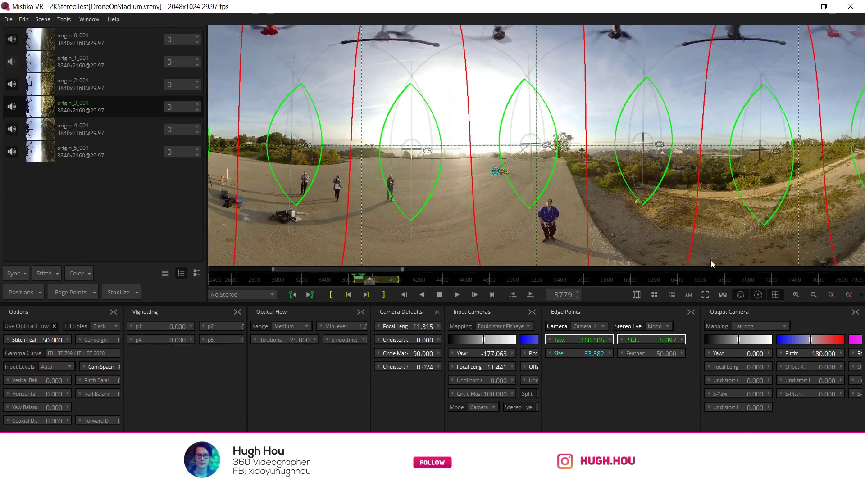
left_click(439, 294)
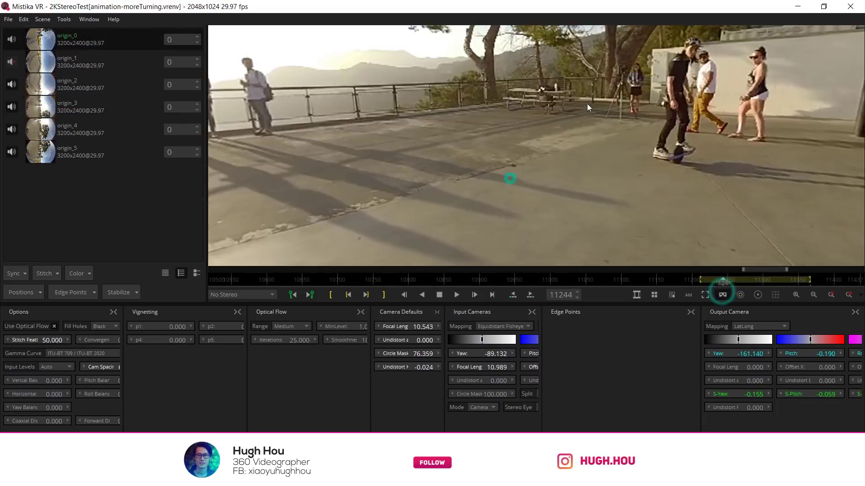
Step: Look down at the rover, return to keyframe 11211 and play the turning view to frame 11367
left_click_drag(587, 103, 541, 203)
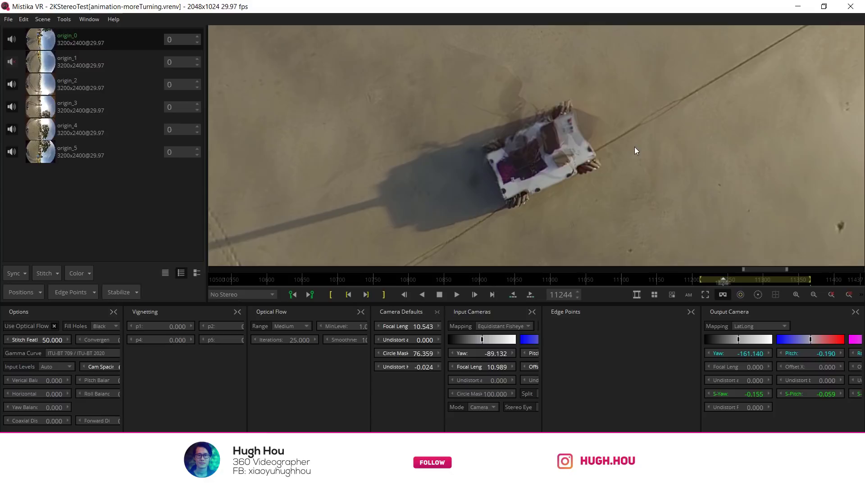
left_click_drag(641, 98, 540, 152)
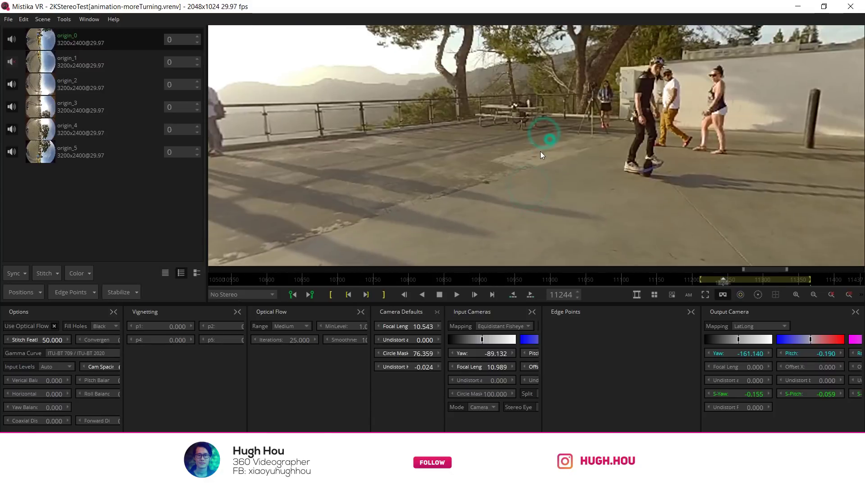
left_click(628, 181)
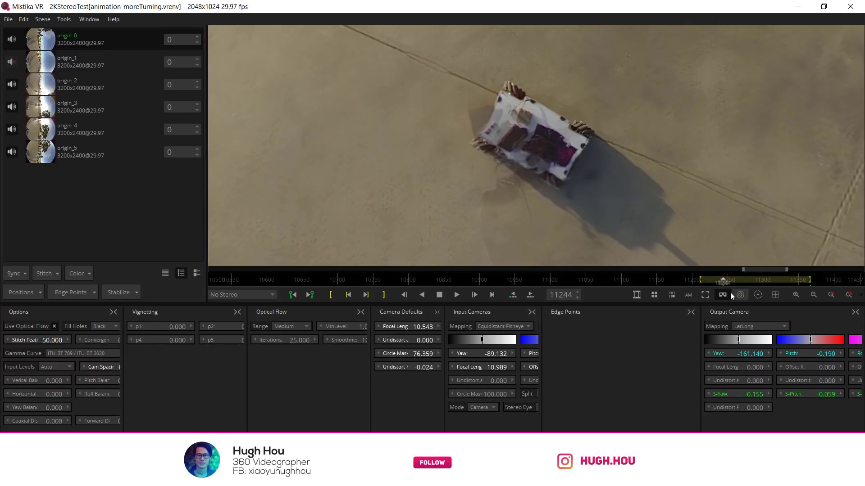
left_click(700, 280)
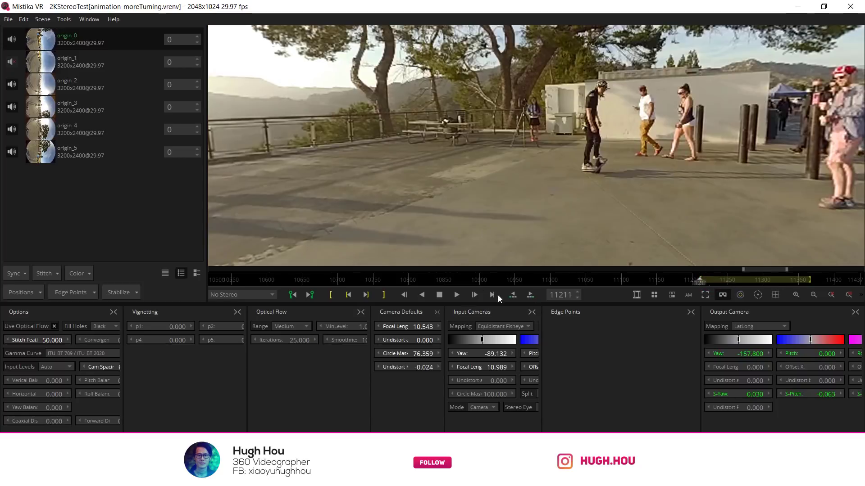
left_click(457, 295)
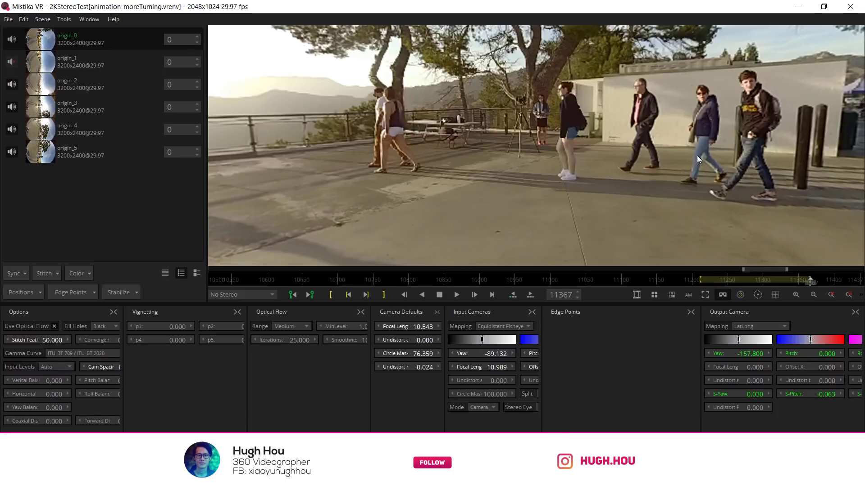
Step: At frame 11271 reset Output Camera Yaw to default 0.000, then return to keyframe 11211
left_click(742, 280)
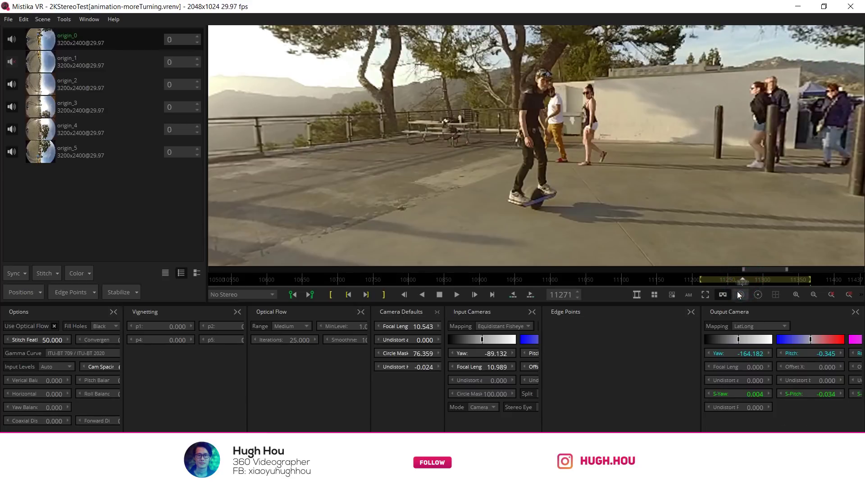
right_click(731, 353)
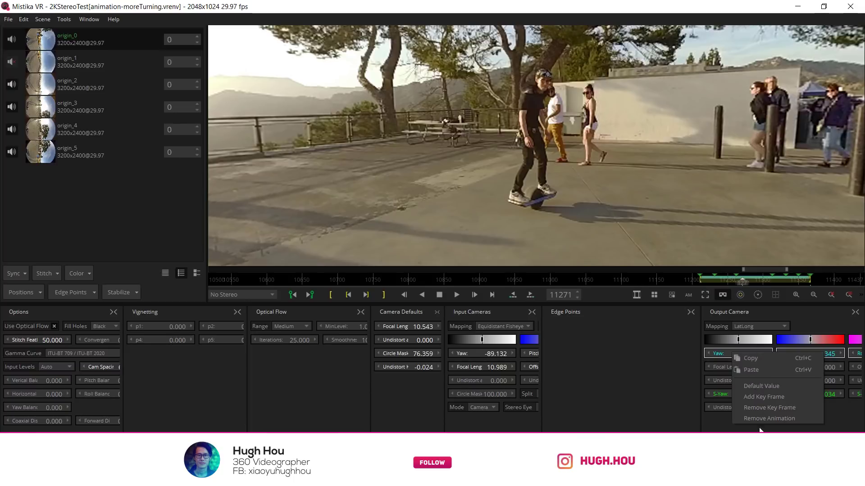
left_click(750, 385)
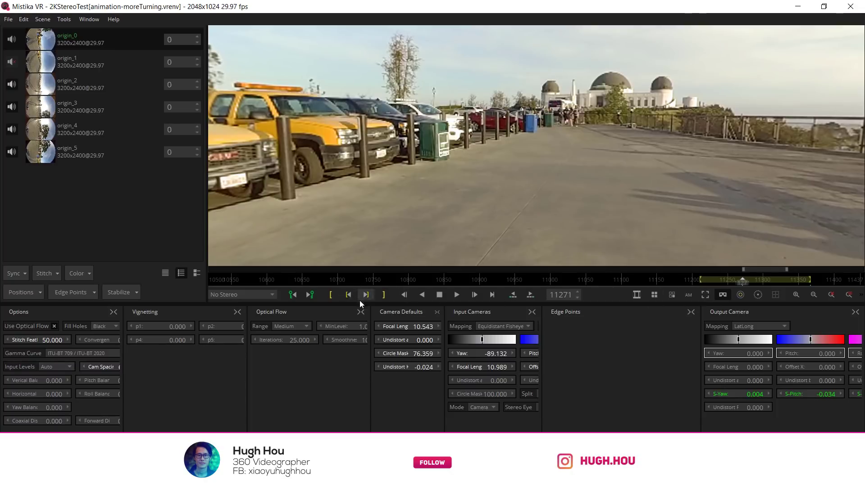
left_click(347, 295)
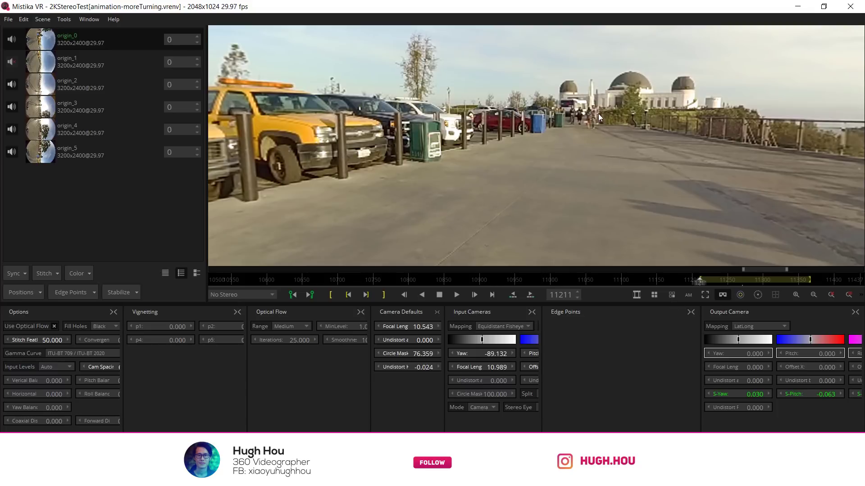
left_click_drag(589, 122, 682, 158)
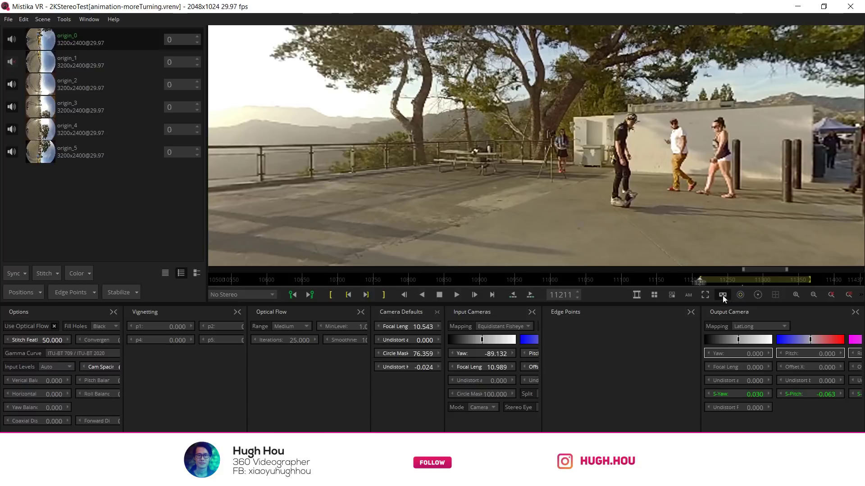
Step: Play the rover clip to frame 11358, tilting the view to the ground and back up to the pedestrians
left_click(455, 296)
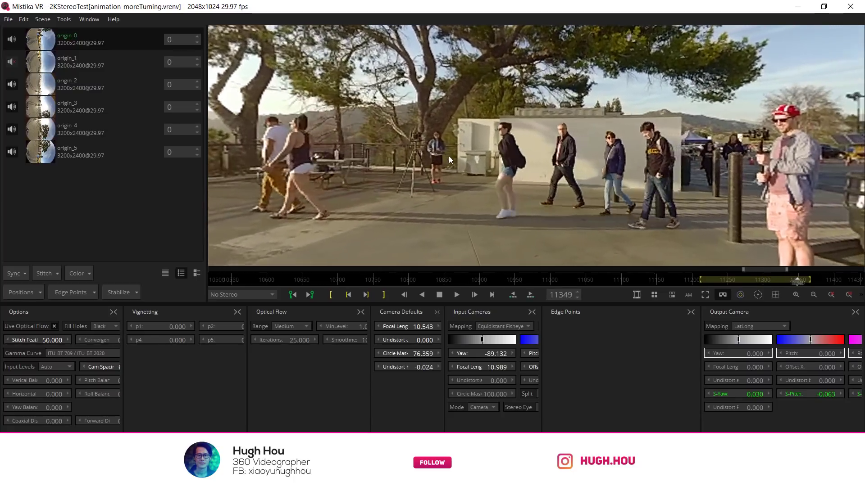
mouse_move(499, 205)
left_mouse_down()
mouse_move(551, 166)
mouse_move(529, 213)
mouse_move(540, 194)
mouse_move(503, 178)
left_mouse_up()
mouse_move(537, 121)
left_mouse_down()
mouse_move(568, 79)
mouse_move(594, 205)
mouse_move(610, 154)
mouse_move(596, 177)
mouse_move(596, 163)
left_mouse_up()
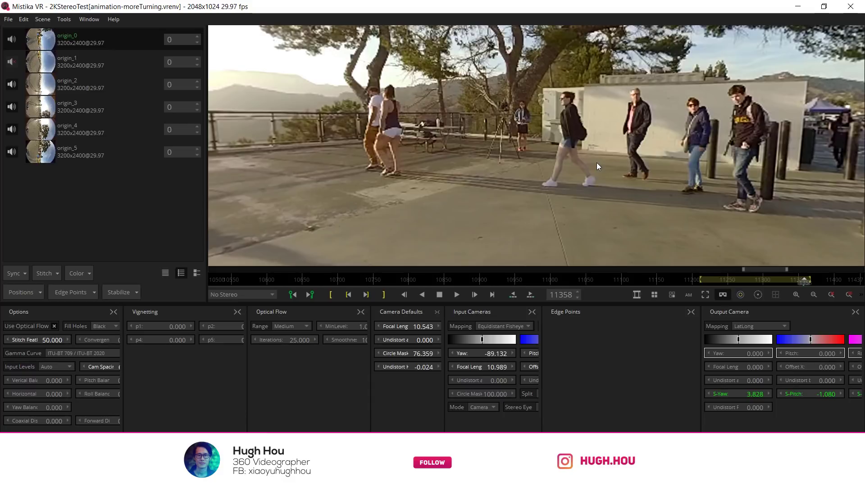
Step: Switch the stereo preview to B&W Anaglyph and look around the pedestrians at frame 11358
mouse_move(540, 205)
left_mouse_down()
mouse_move(569, 133)
mouse_move(569, 182)
mouse_move(553, 180)
left_mouse_up()
left_click(222, 294)
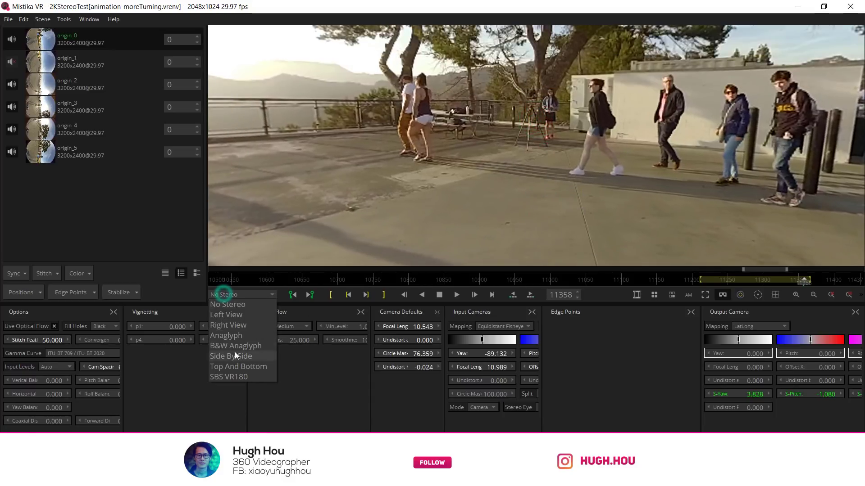
left_click(232, 342)
mouse_move(487, 125)
left_mouse_down()
mouse_move(523, 176)
mouse_move(561, 159)
mouse_move(593, 101)
mouse_move(568, 180)
mouse_move(596, 174)
mouse_move(572, 185)
mouse_move(565, 231)
mouse_move(578, 182)
mouse_move(561, 176)
mouse_move(563, 192)
left_mouse_up()
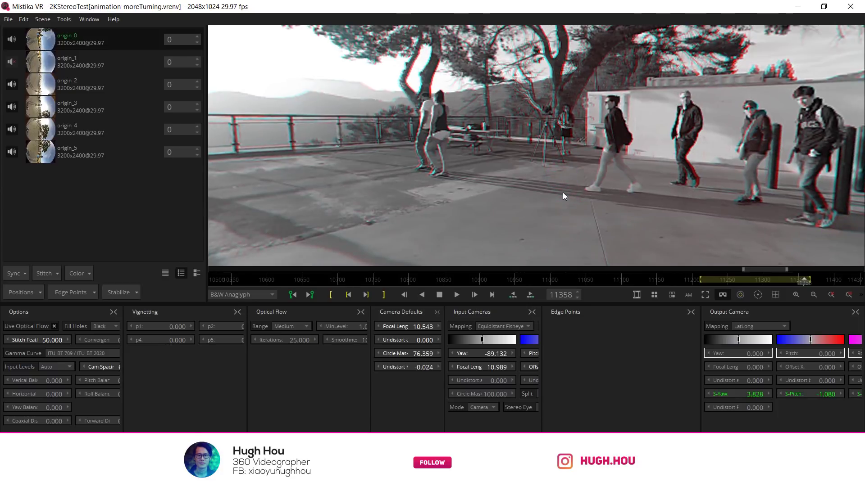